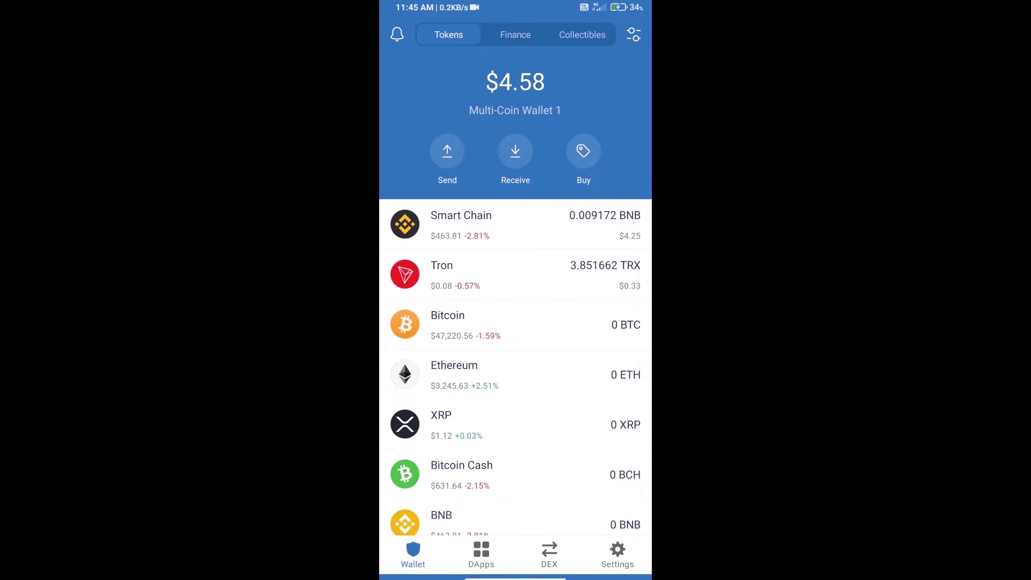
- Search for BNB, preview a $50 Smart Chain BNB purchase, then back out to the wallet
click(583, 151)
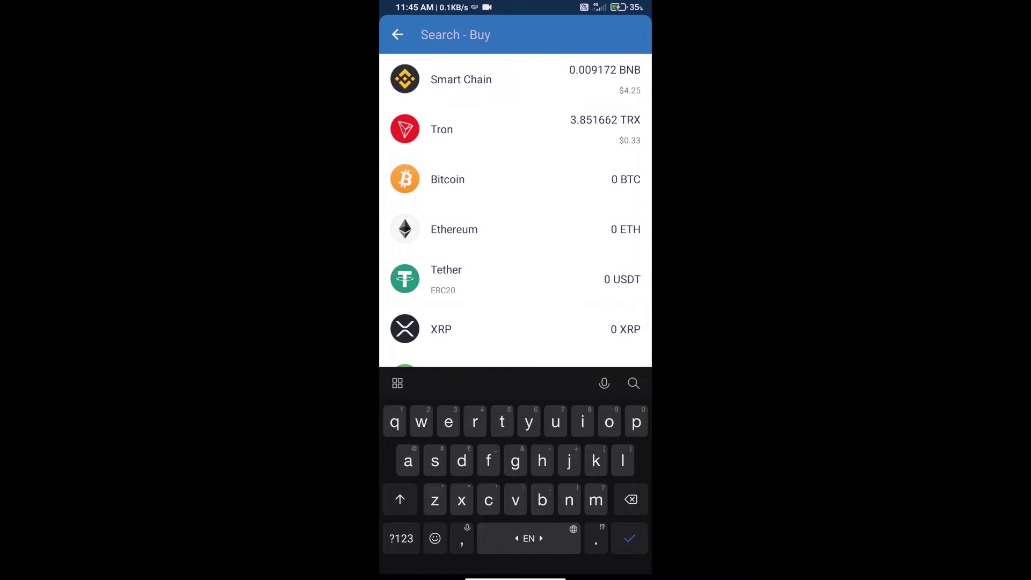
text(bnb)
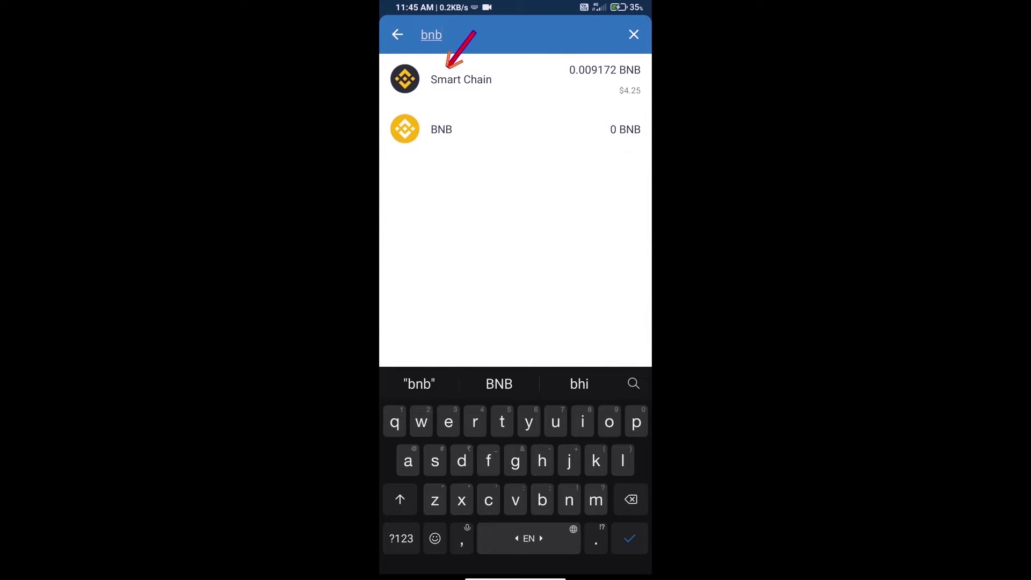
click(461, 80)
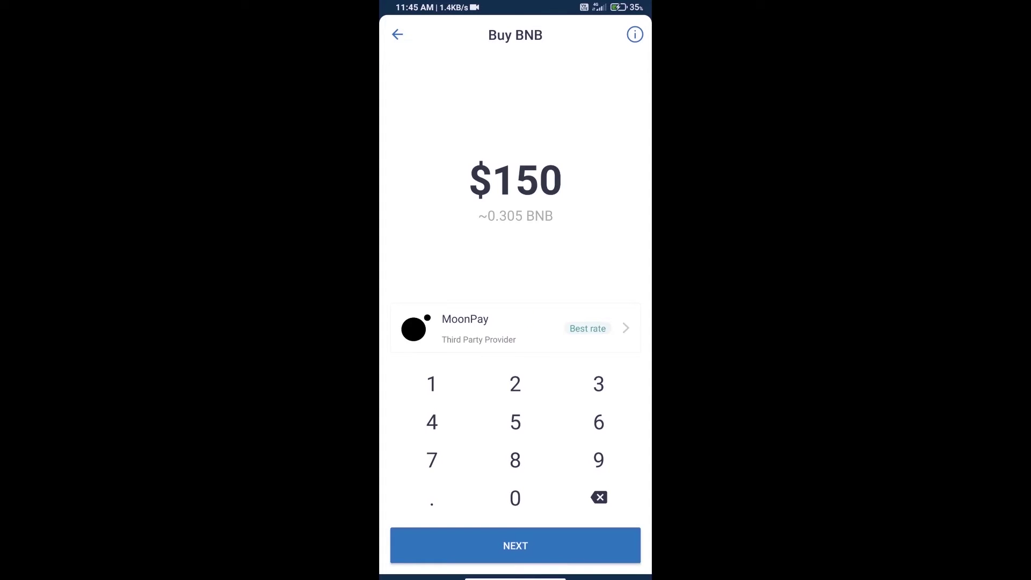
text(50)
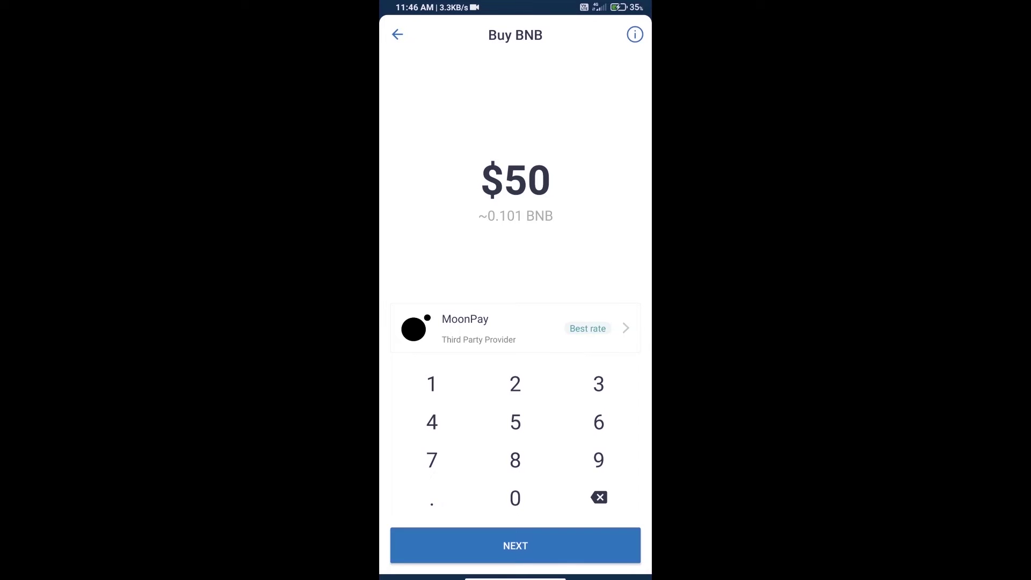
key(Escape)
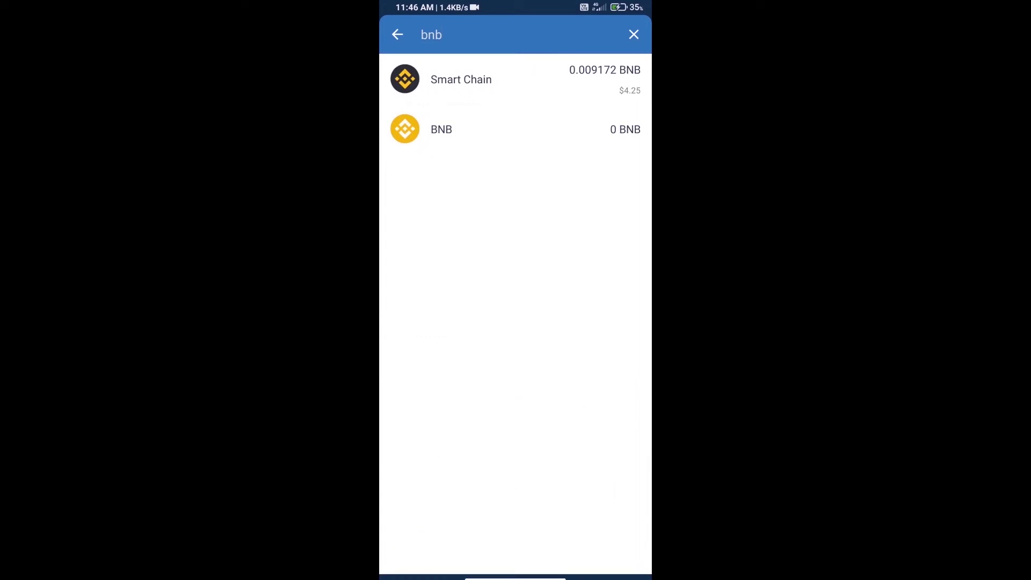
key(Escape)
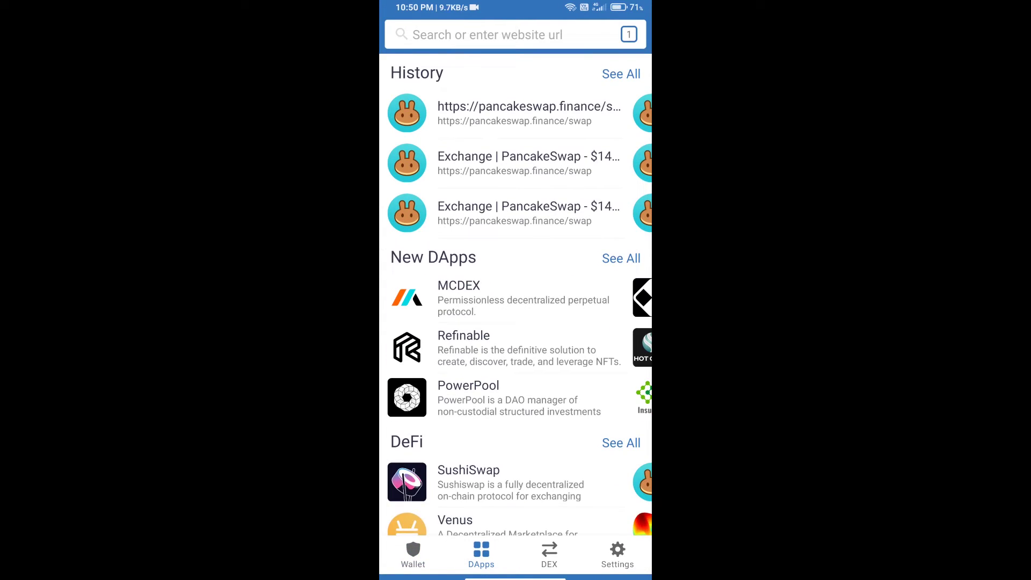
scroll(516, 295, down, 5)
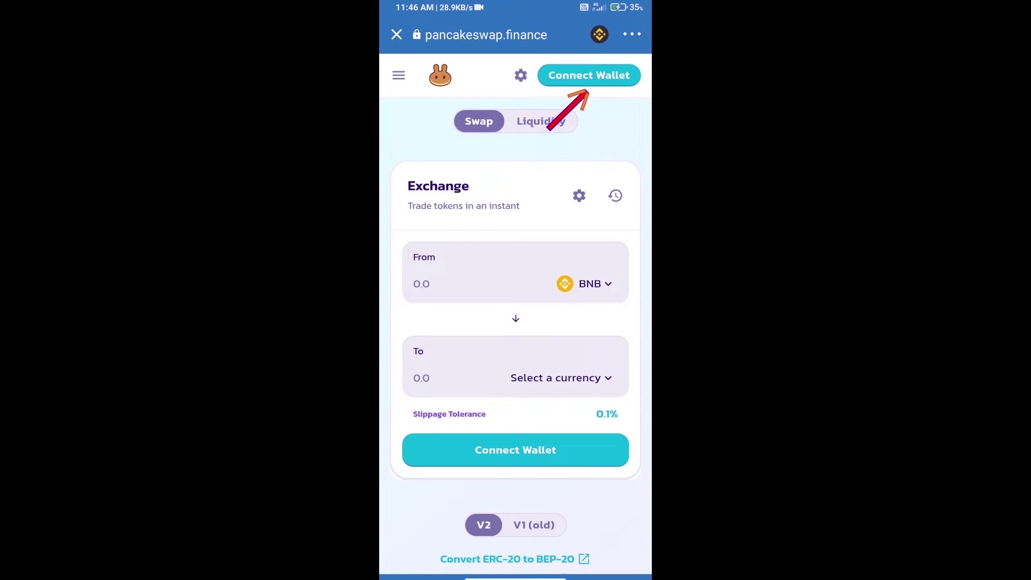
- Start connecting a wallet to PancakeSwap from its exchange page
click(589, 75)
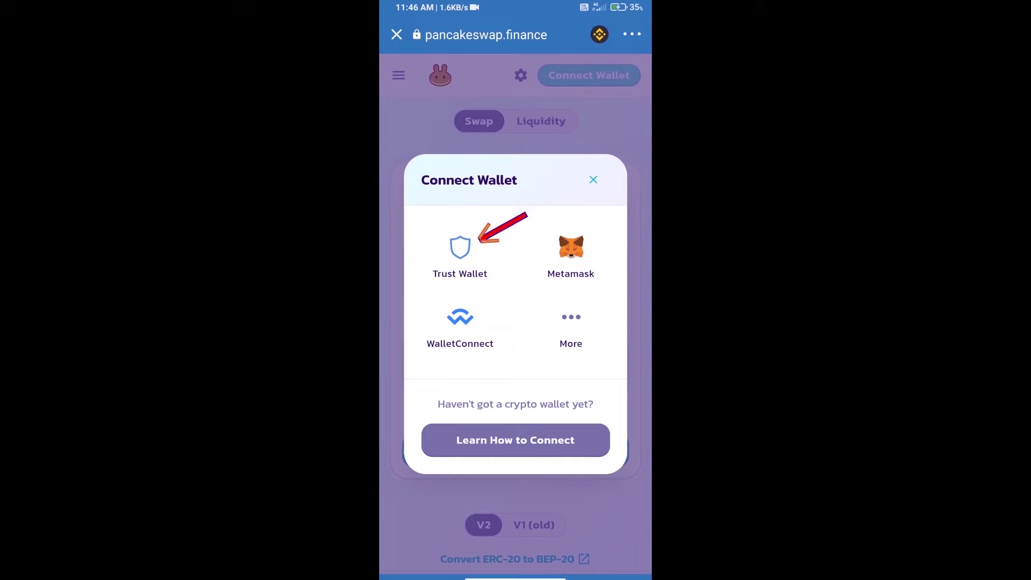
- Connect Trust Wallet, copy the FANNED contract address from CoinMarketCap in Chrome, and return to token selection
click(460, 250)
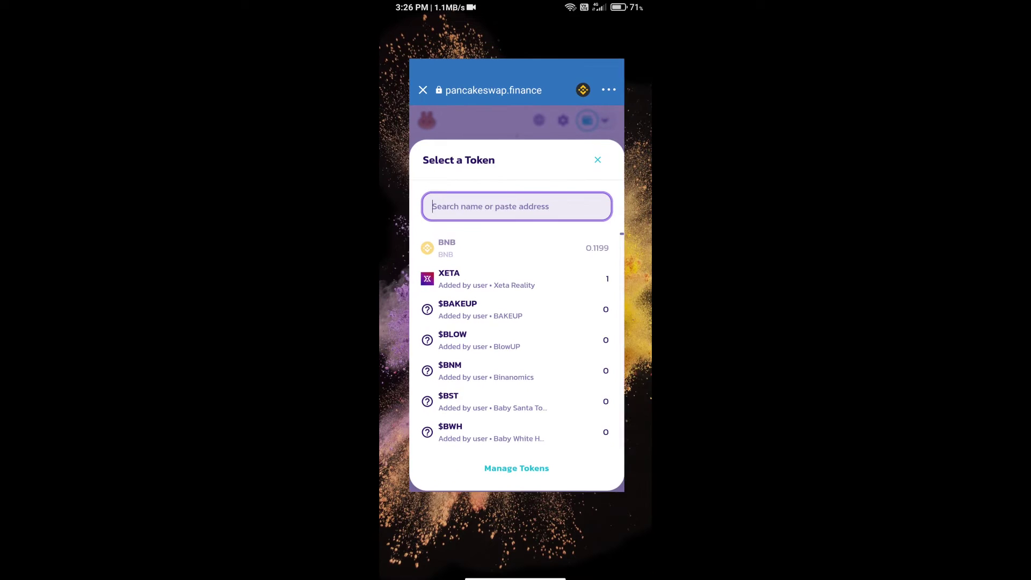
click(583, 346)
click(609, 479)
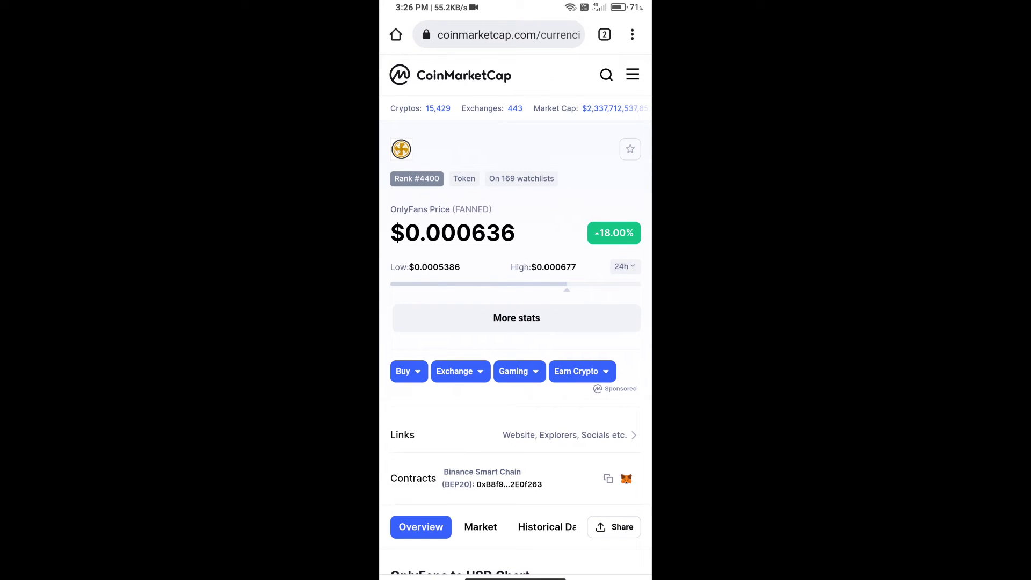
drag(516, 576, 515, 362)
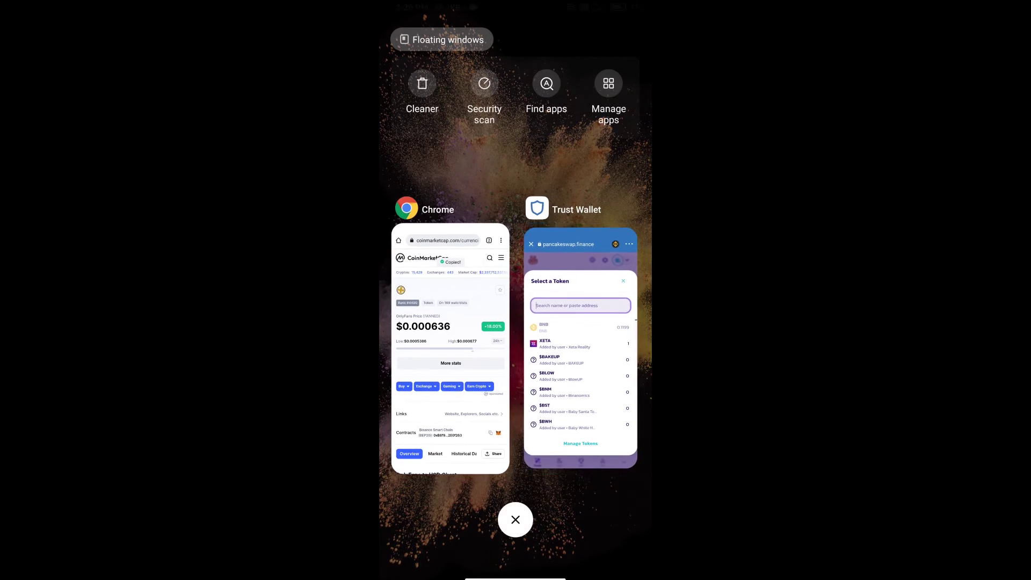
click(581, 346)
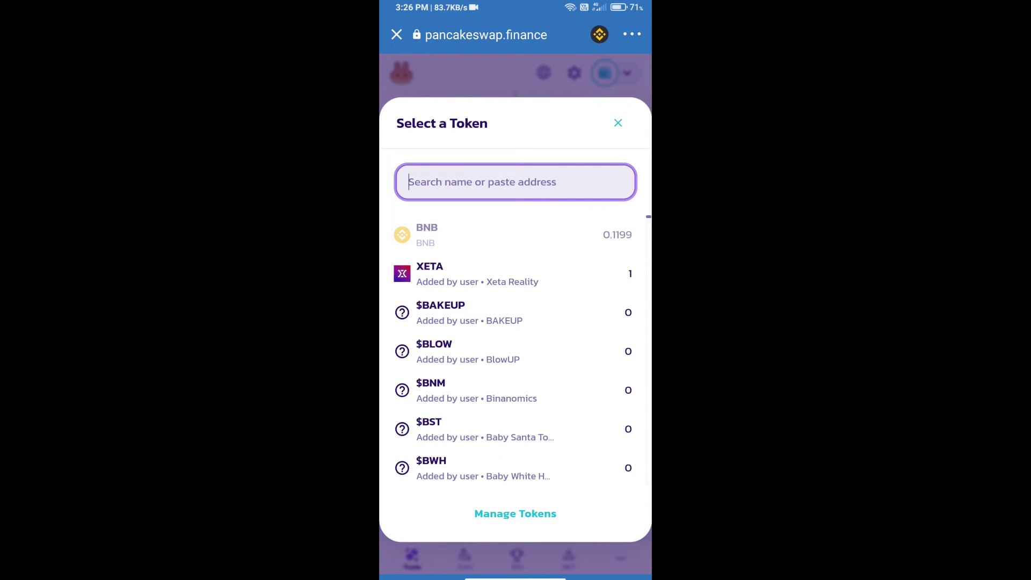
- Paste the FANNED contract address, acknowledge the unknown-token warning, and import FANNED as the token to receive
click(452, 181)
click(414, 153)
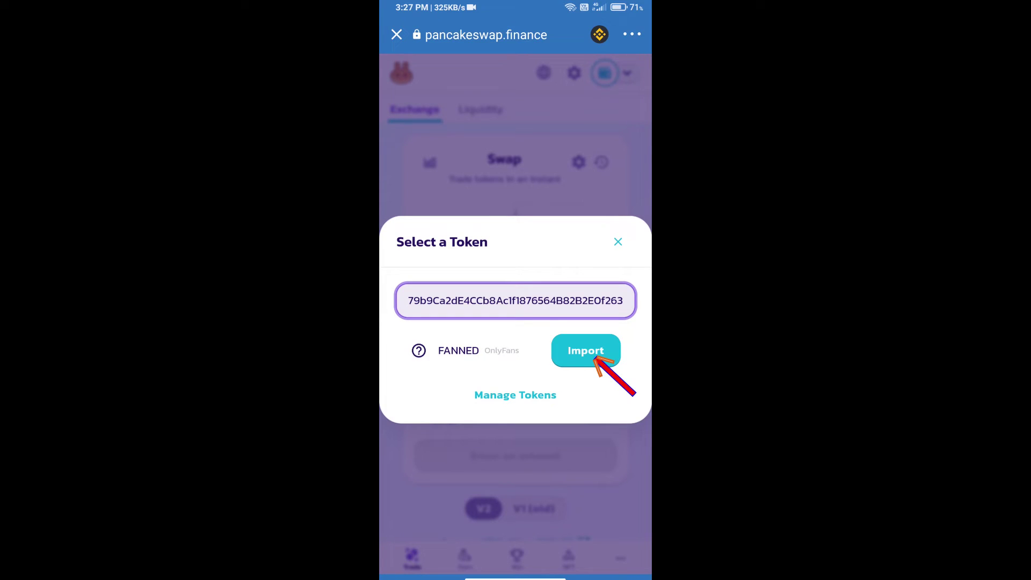
click(586, 350)
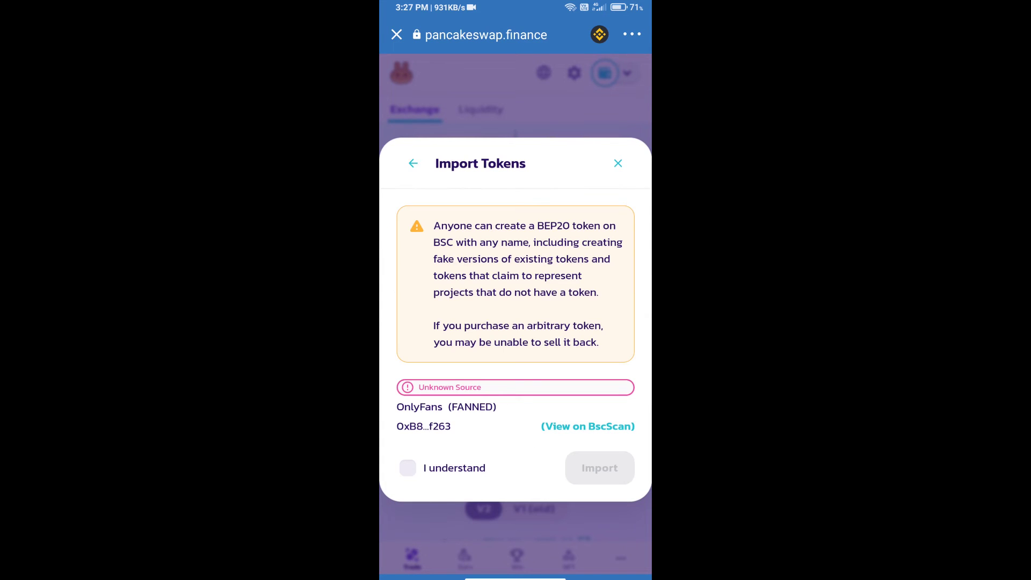
click(408, 468)
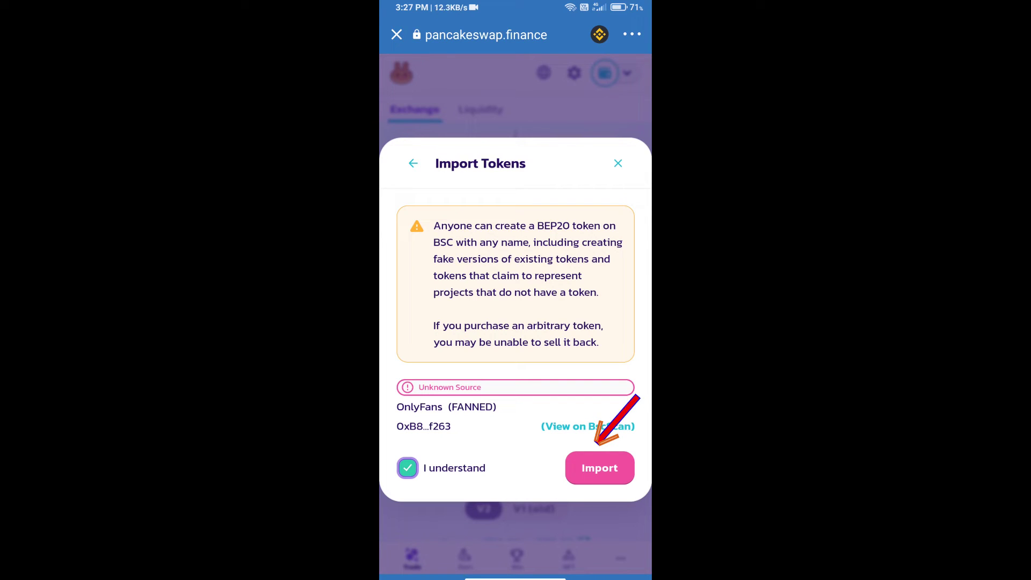
click(600, 467)
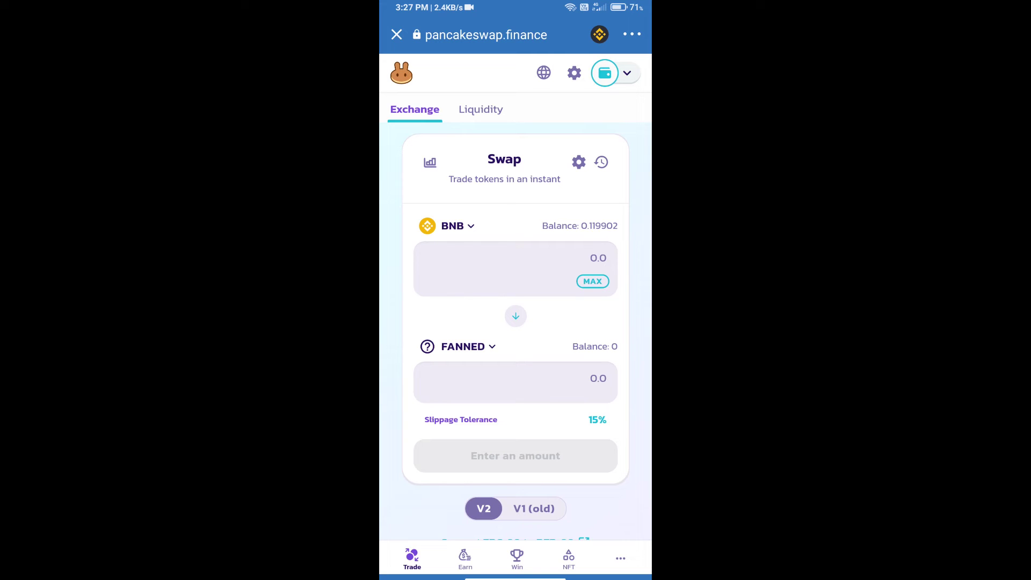
- Change the custom slippage tolerance from 15% to 13% in swap settings
click(579, 161)
click(570, 447)
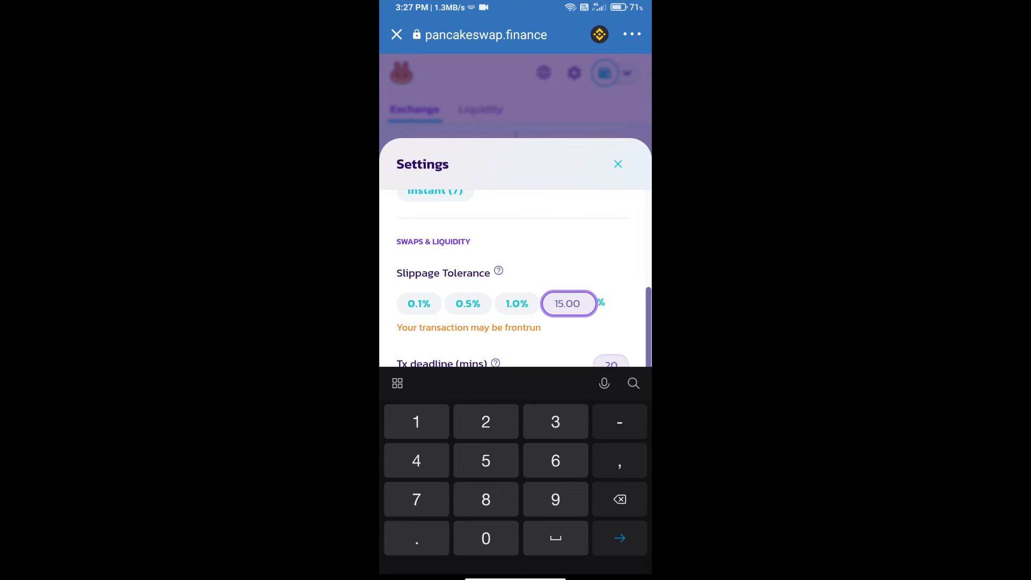
text(13)
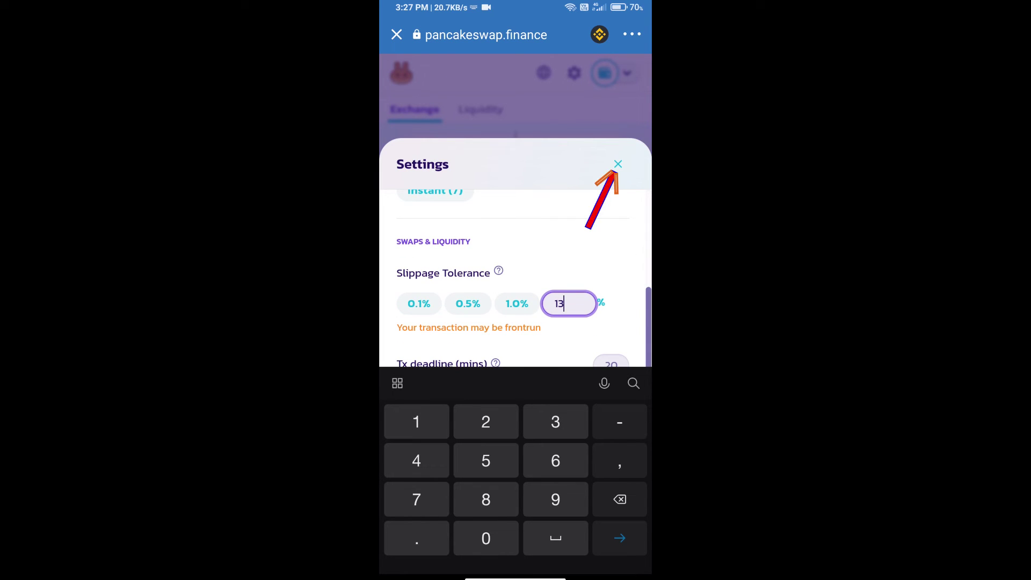
click(618, 164)
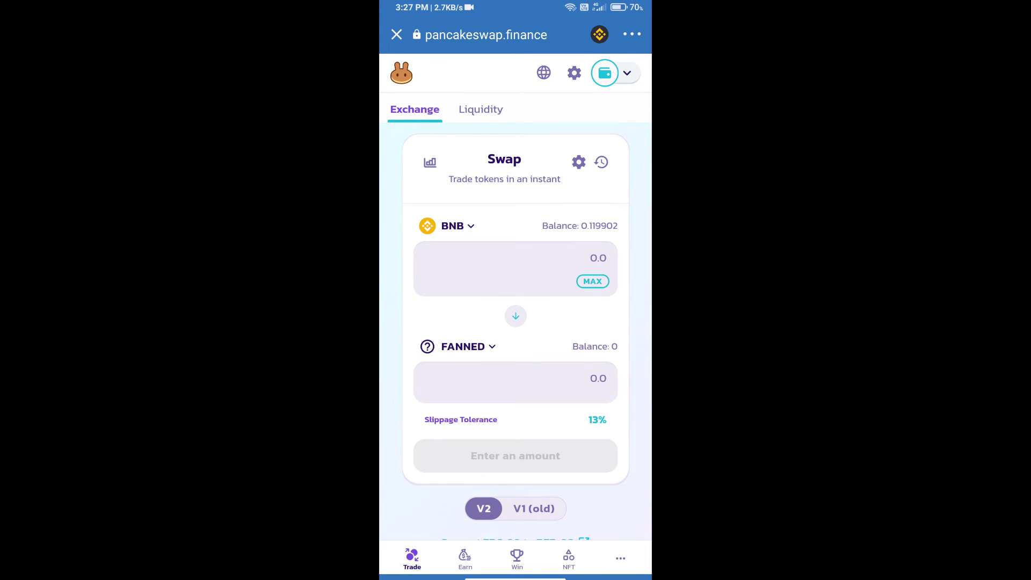
- Enter 100 FANNED to receive for about 0.000105 BNB and review the swap summary
click(516, 379)
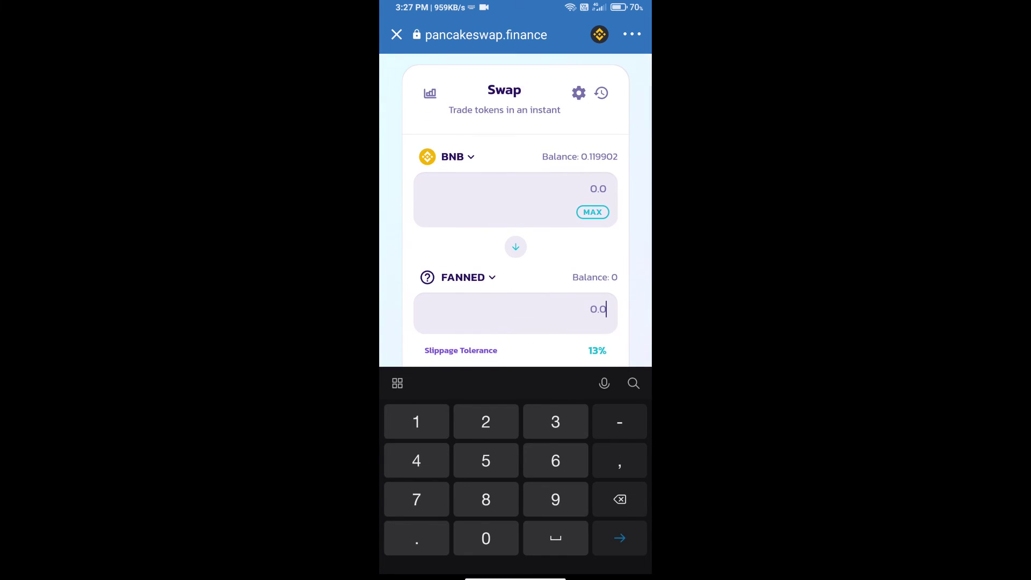
text(100)
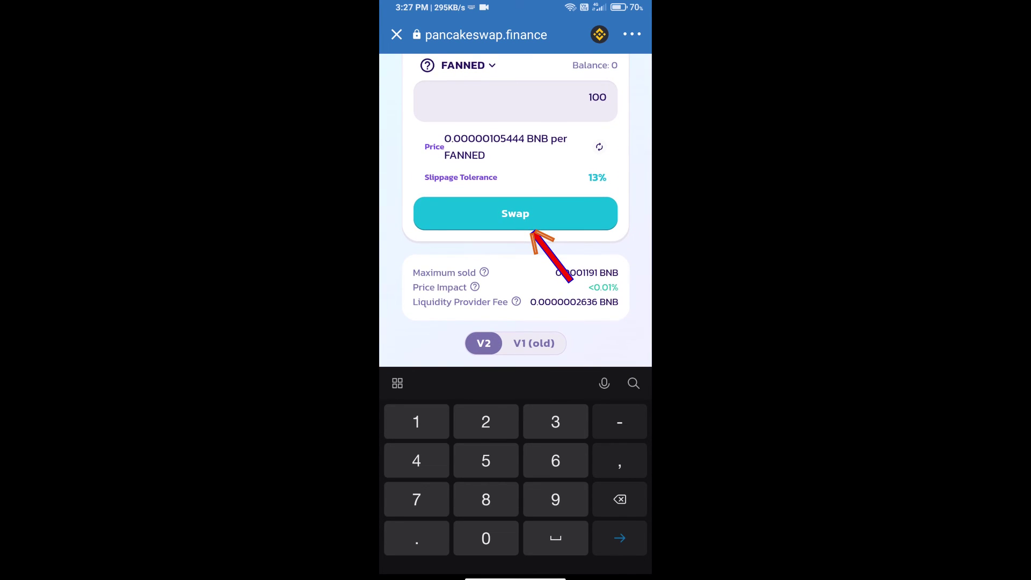
click(515, 214)
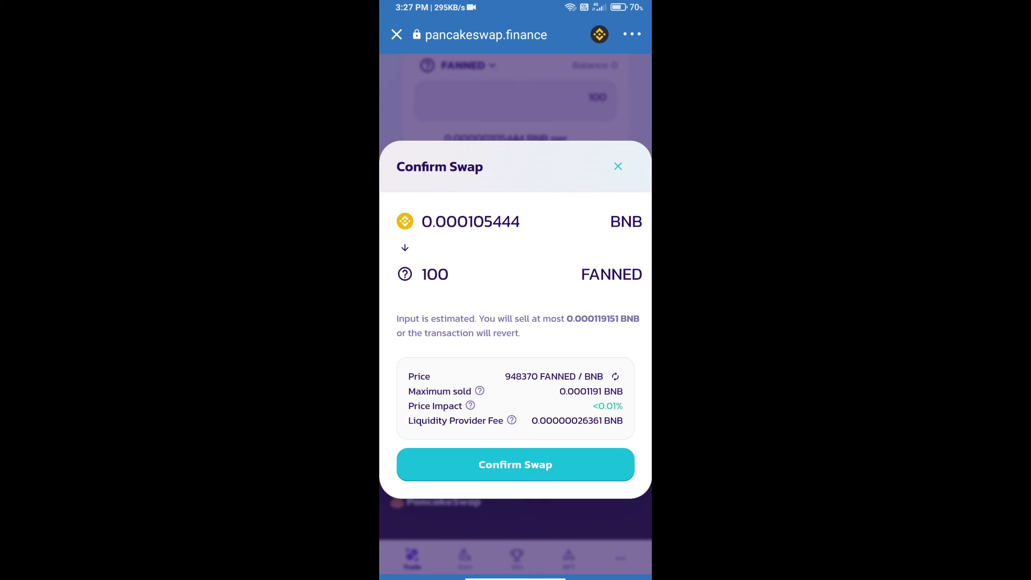